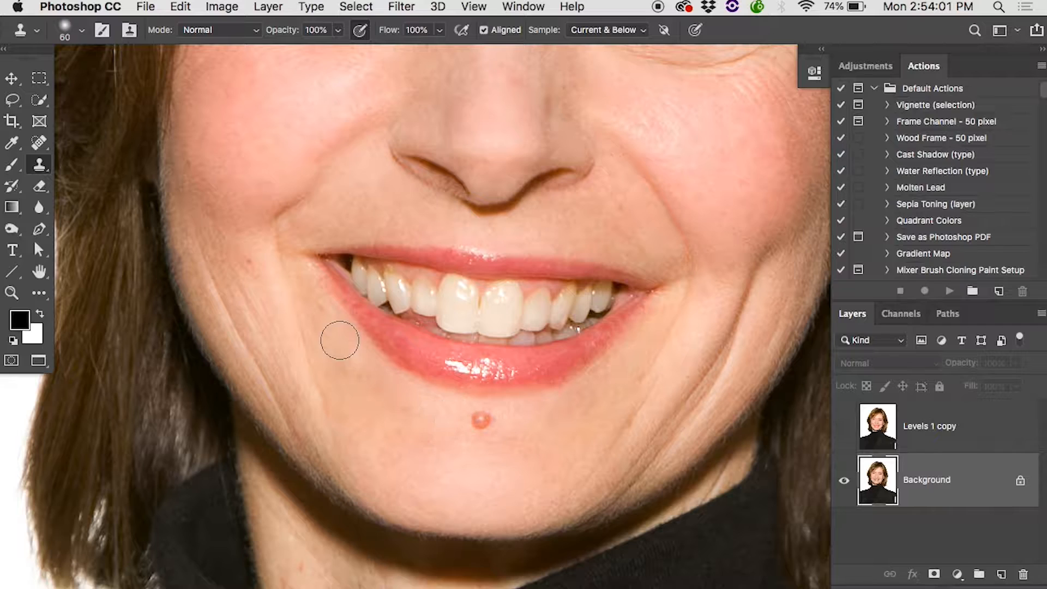
Duplicate the Background layer in facelift.psd as Background copy
scroll(300, 288, up, 4)
scroll(300, 288, up, 3)
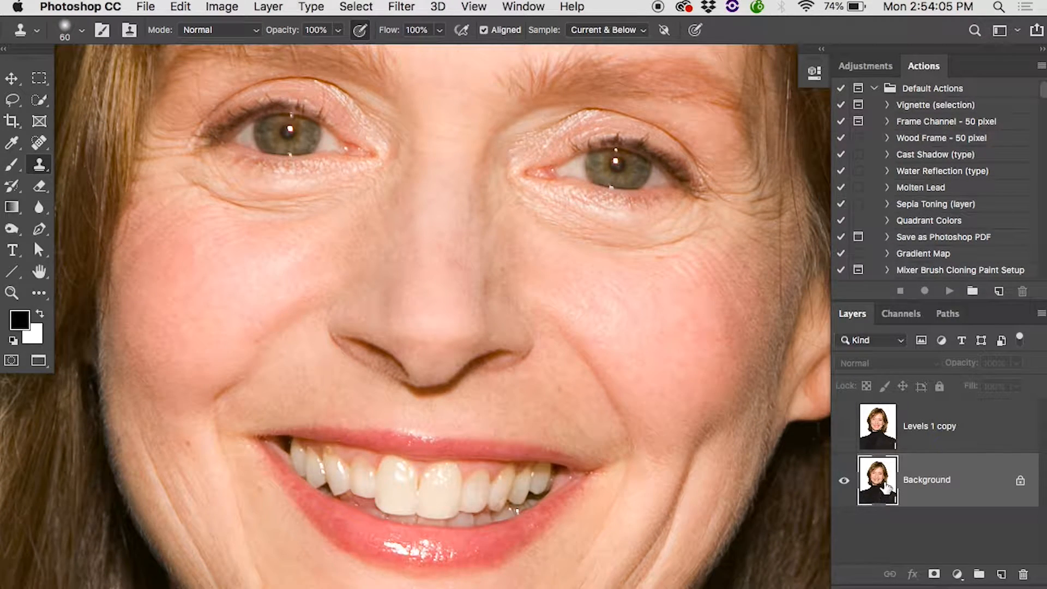
right_click(899, 485)
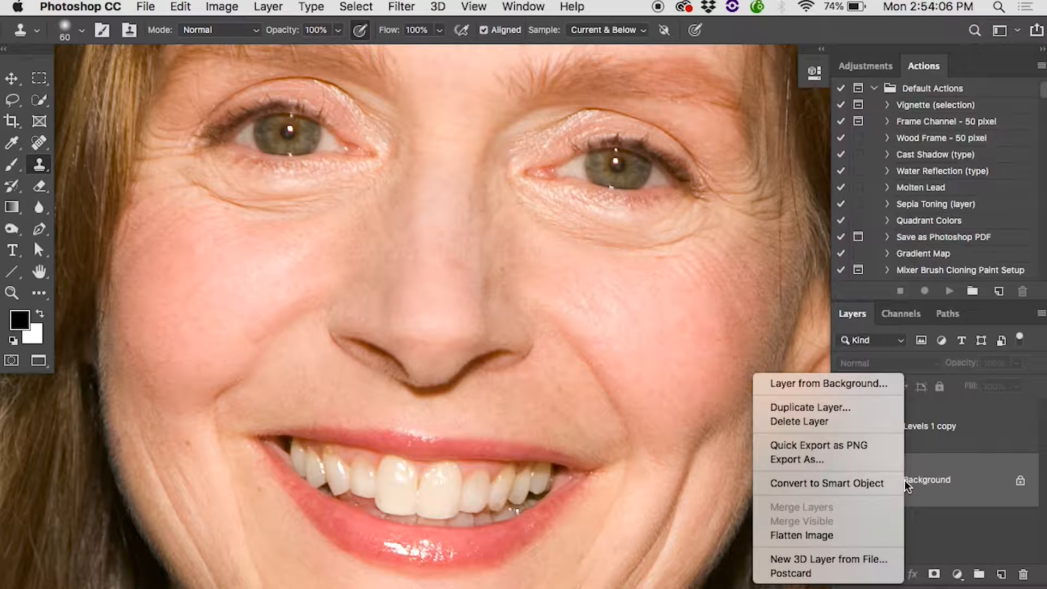
click(847, 413)
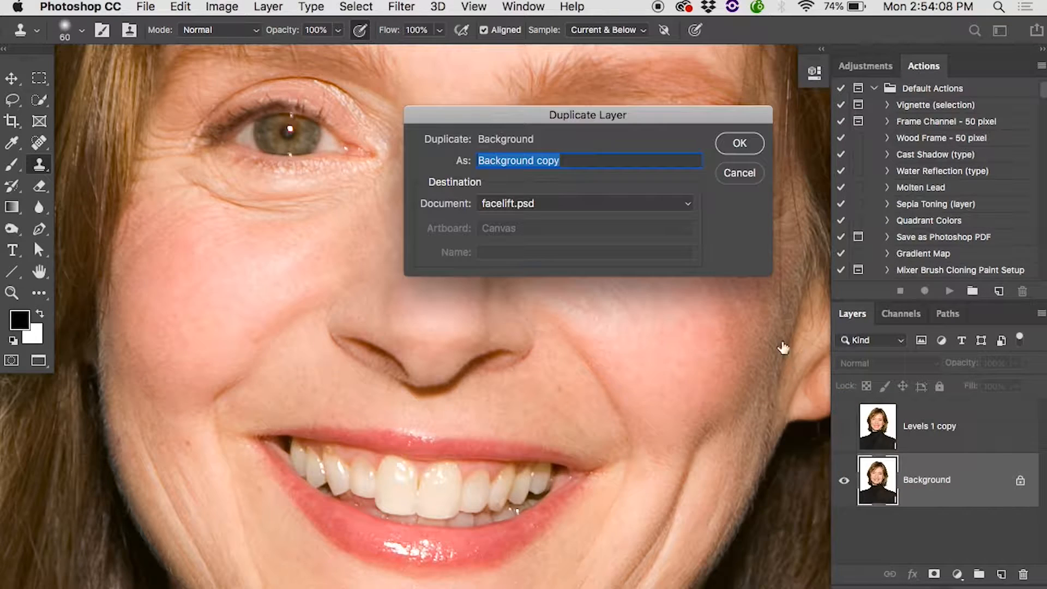
click(743, 153)
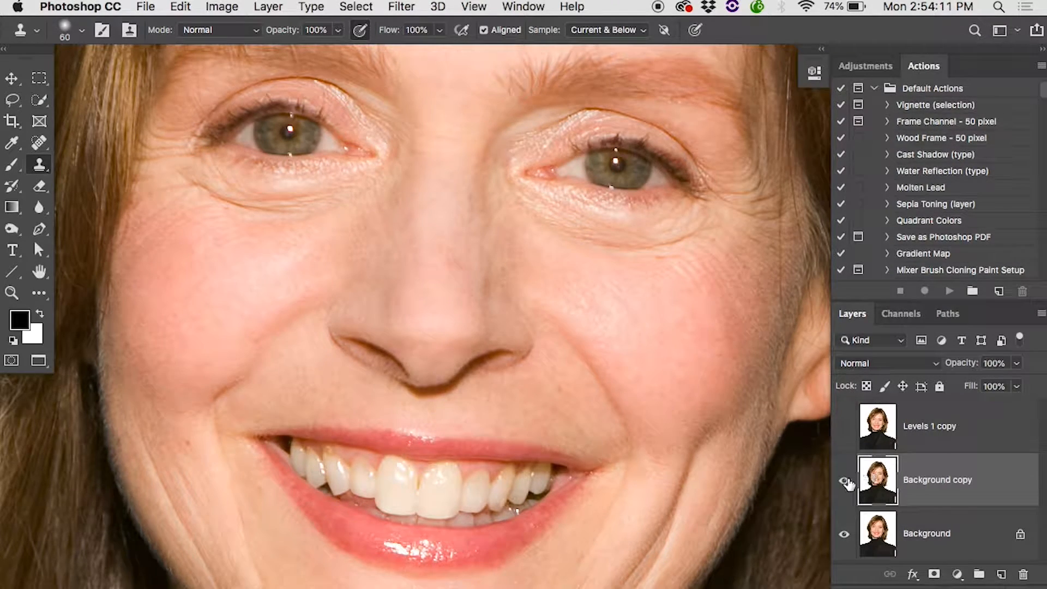
Toggle the visibility of the Levels 1 copy layer to compare the retouched face with the original
click(844, 427)
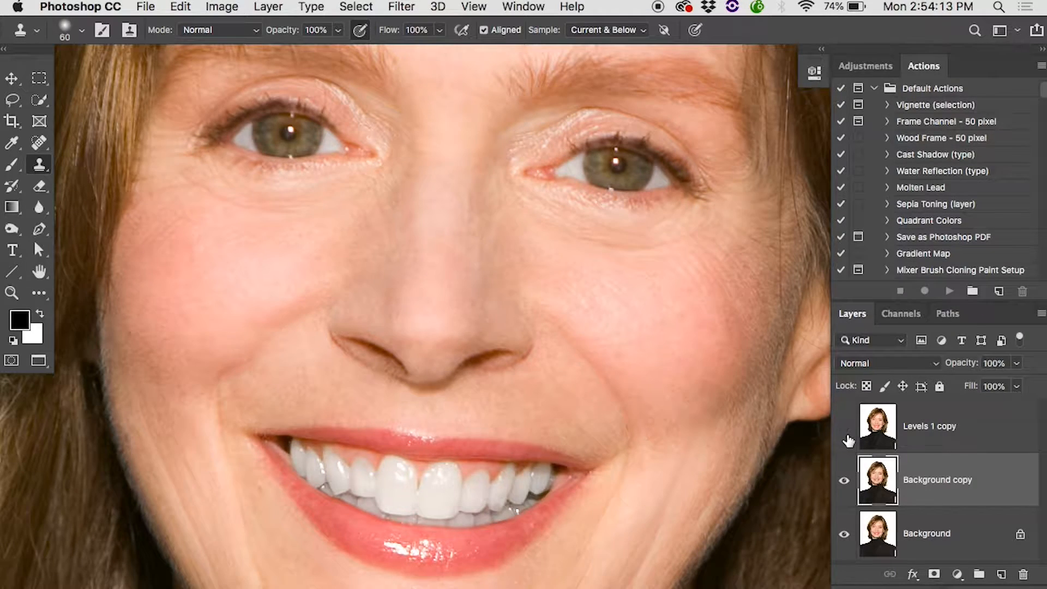
click(846, 430)
click(846, 434)
click(846, 435)
click(846, 435)
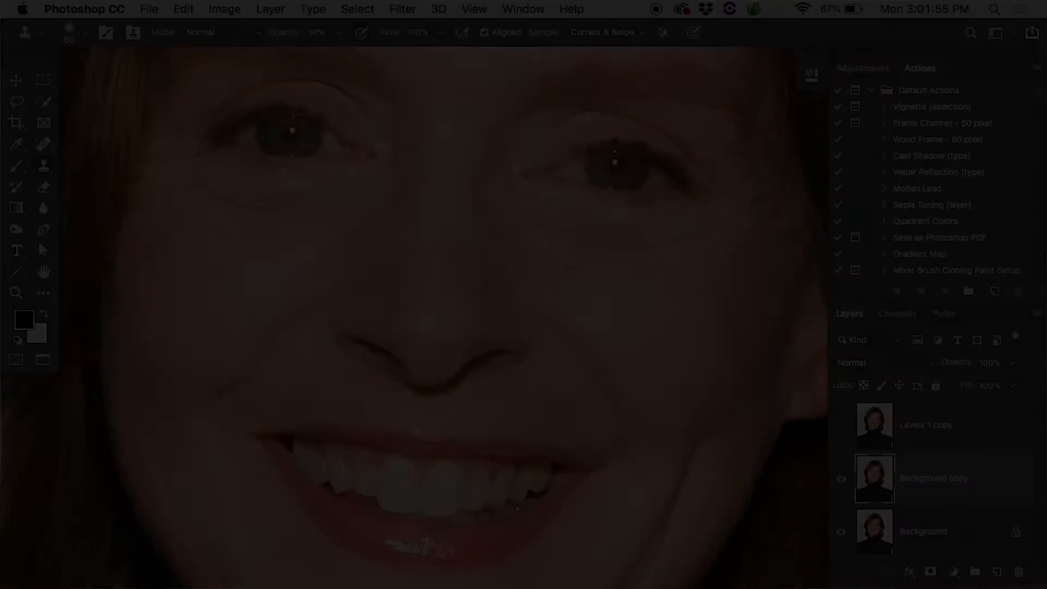
Set the Clone Stamp to a soft round brush with 0% hardness and 50% opacity
click(81, 32)
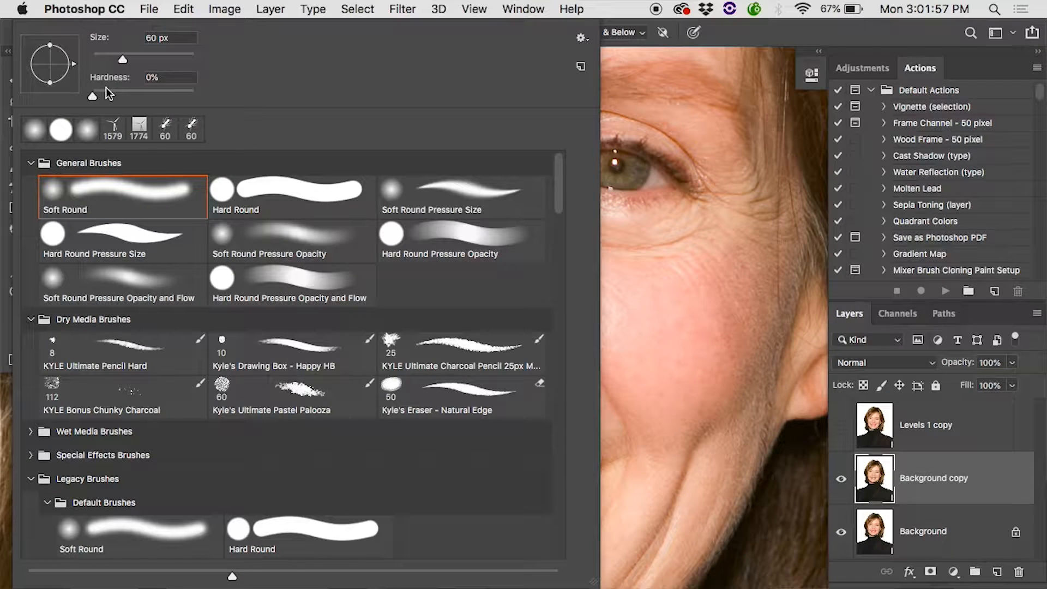
mouse_move(131, 89)
mouse_down()
mouse_move(96, 63)
mouse_move(60, 92)
mouse_up()
click(618, 143)
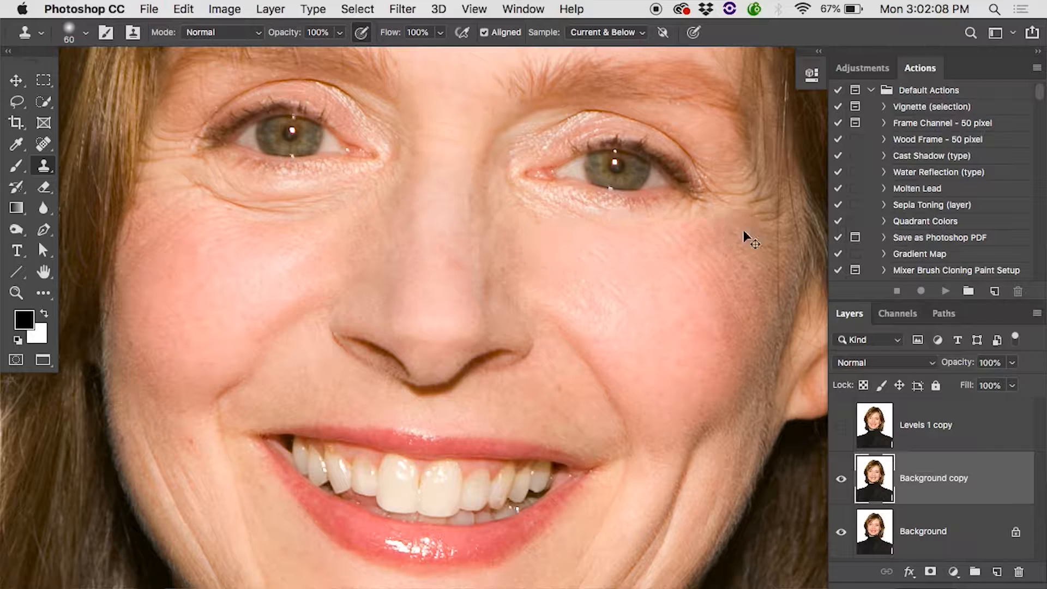
key(5)
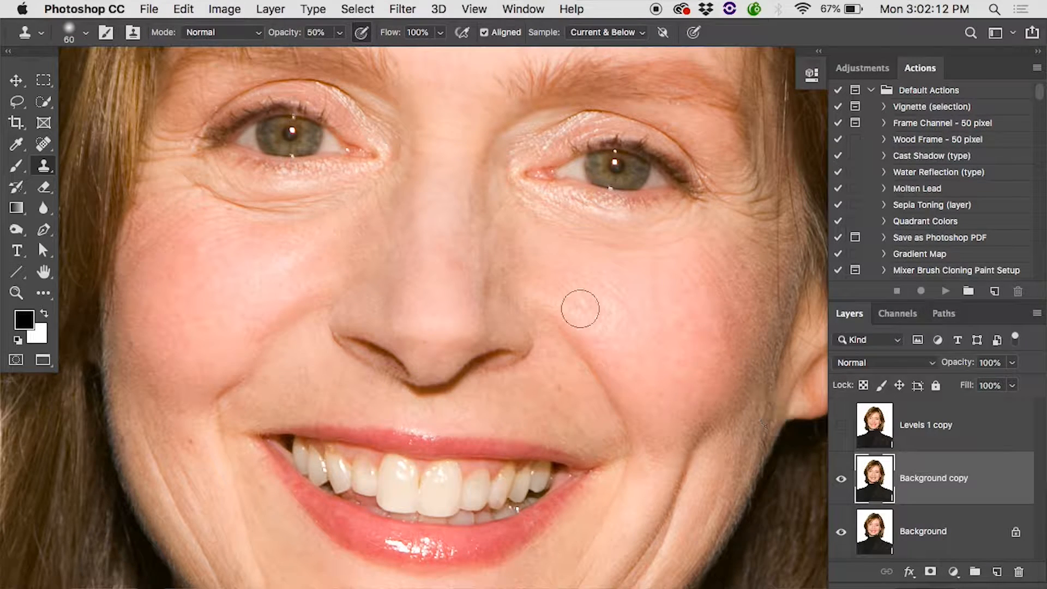
Clone smooth skin over the wrinkles beneath the eye and along the cheek crease on Background copy, and check against the original
mouse_move(280, 217)
mouse_down()
mouse_move(198, 194)
mouse_move(343, 211)
mouse_up()
mouse_move(284, 284)
mouse_down()
mouse_move(264, 343)
mouse_move(241, 350)
mouse_up()
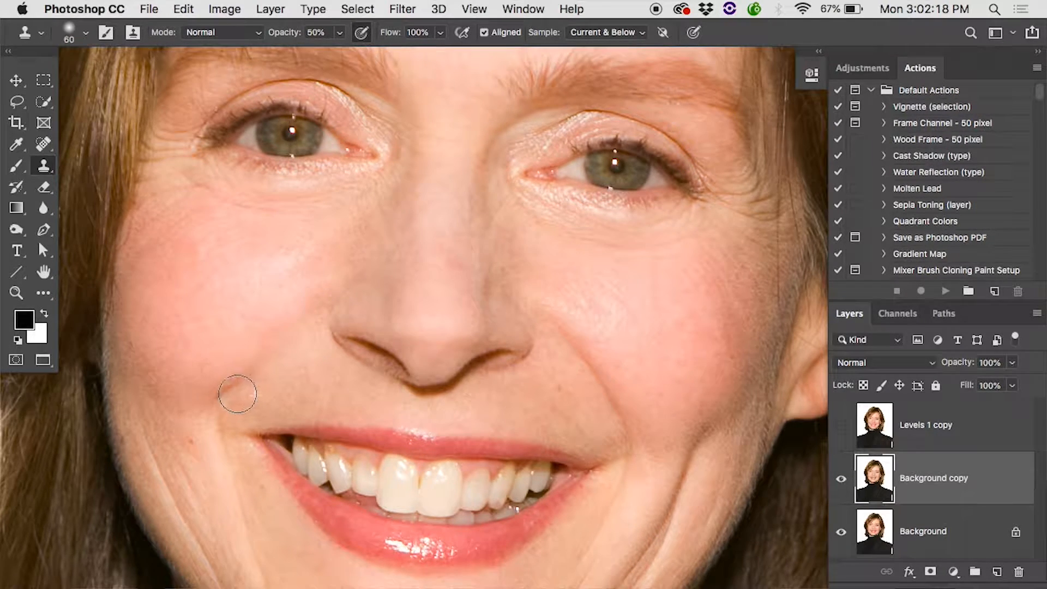
click(842, 478)
Clone out the red blemish on the chin with the Clone Stamp and compare with the original
scroll(584, 441, down, 5)
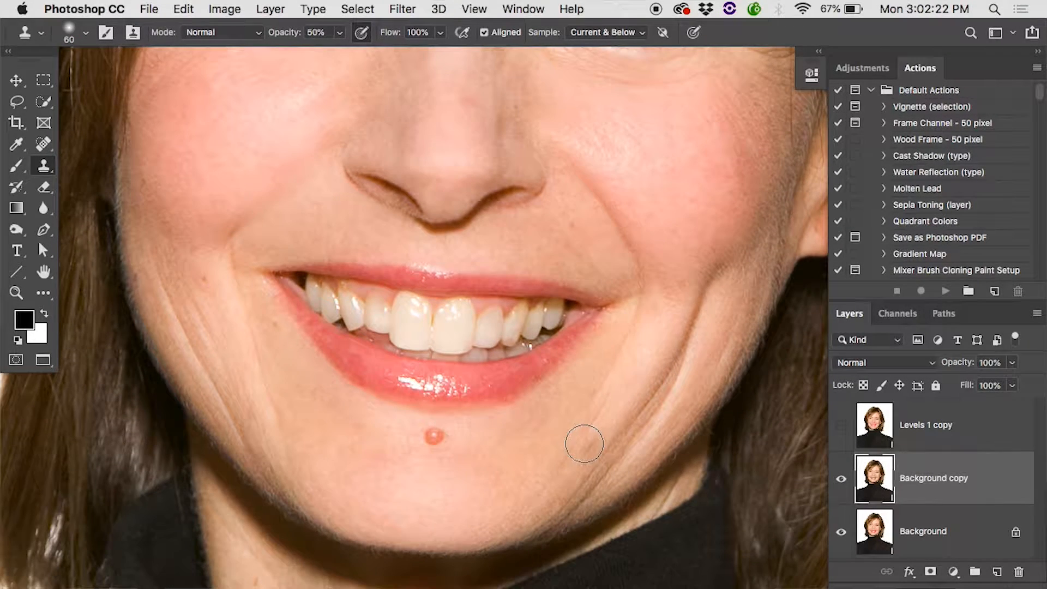
click(426, 436)
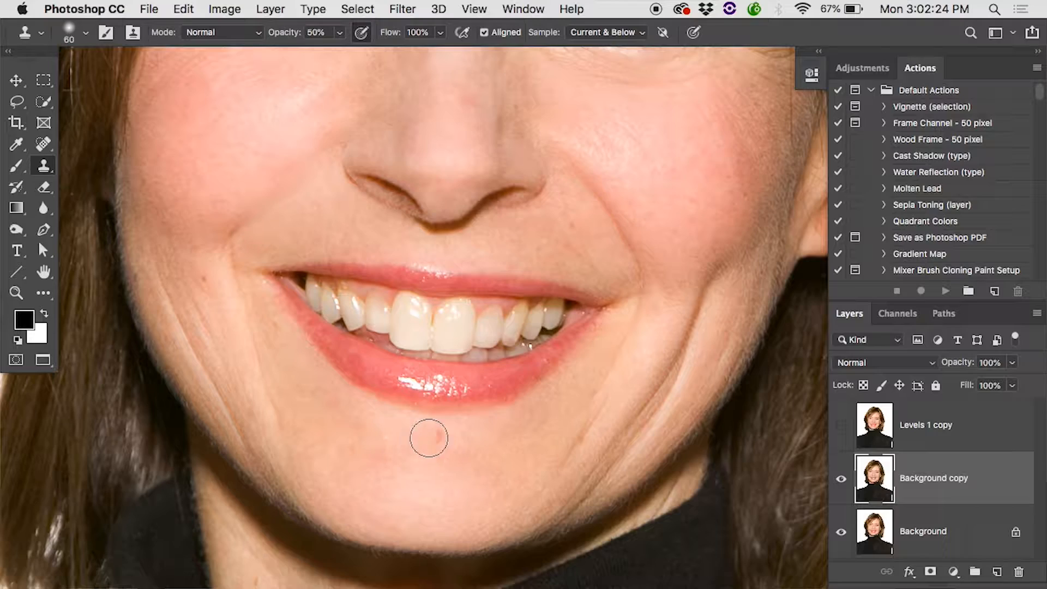
click(841, 478)
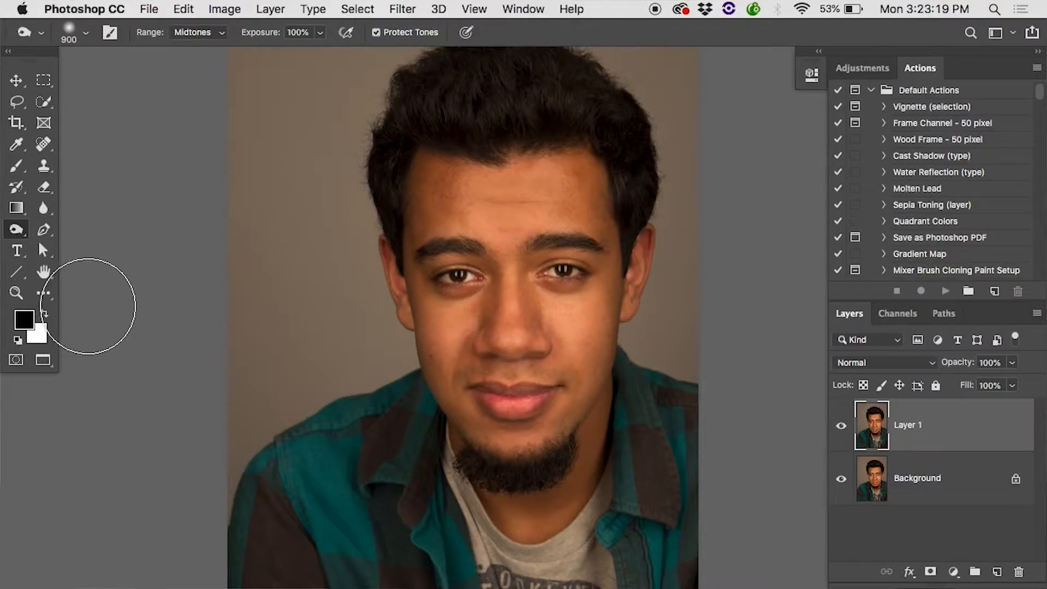
Darken the shaded edge of the man's face on Layer 1 with the Burn Tool set to Midtones
right_click(16, 228)
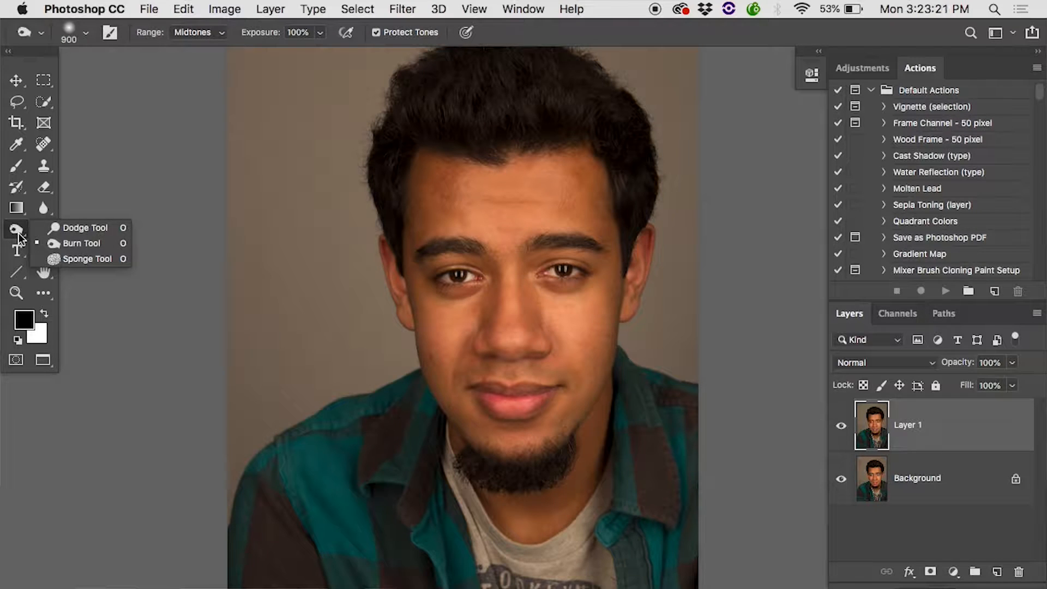
click(79, 242)
mouse_move(408, 324)
mouse_down()
mouse_move(413, 204)
mouse_move(415, 375)
mouse_move(424, 244)
mouse_up()
Toggle the visibility of Layer 1 to compare the burned portrait with the original
click(844, 424)
click(845, 425)
click(846, 425)
click(845, 425)
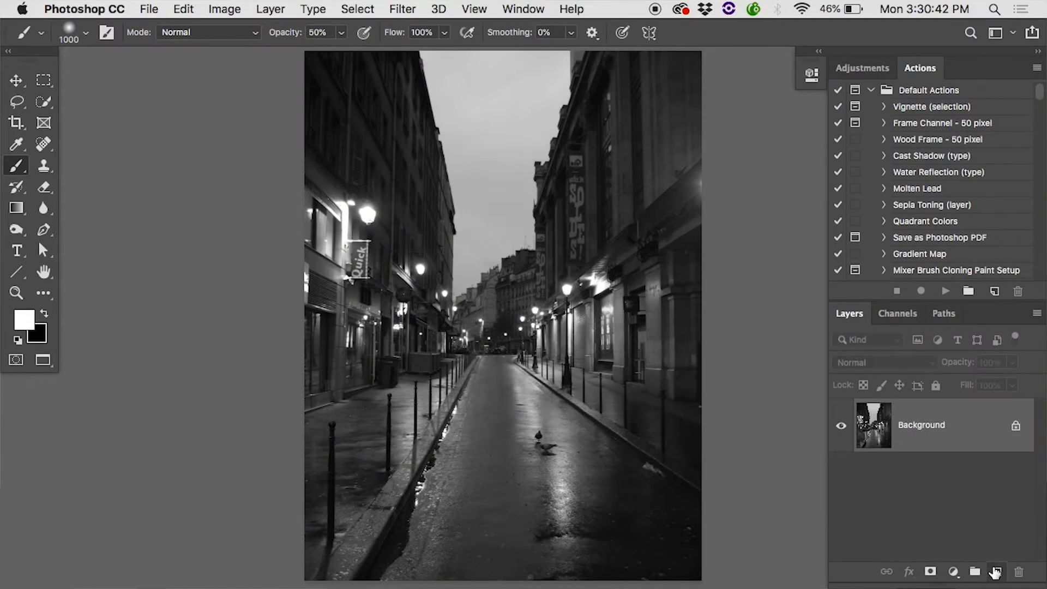
Add a new layer above the street photo and set its blend mode to Soft Light
click(996, 572)
click(900, 365)
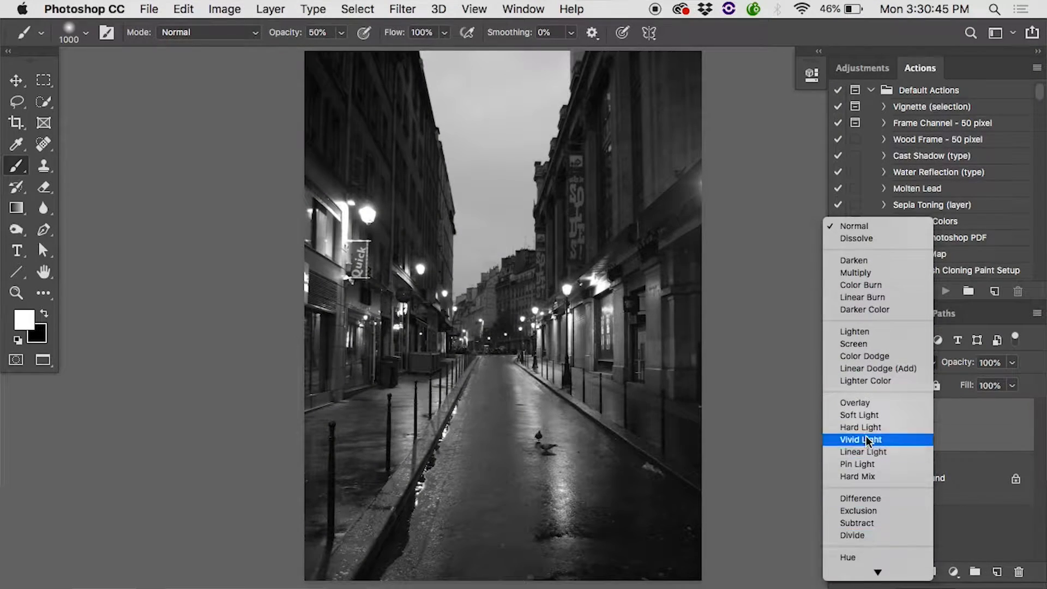
click(859, 415)
Brush black across the street photo's dark areas and white down its centre to burn and dodge at 50% opacity
key(x)
mouse_move(268, 414)
mouse_down()
mouse_move(502, 533)
mouse_move(795, 199)
mouse_up()
key(x)
drag(542, 233, 562, 382)
Toggle the Soft Light layer to compare the street photo with and without dodging and burning
click(841, 426)
click(840, 426)
click(841, 425)
click(841, 426)
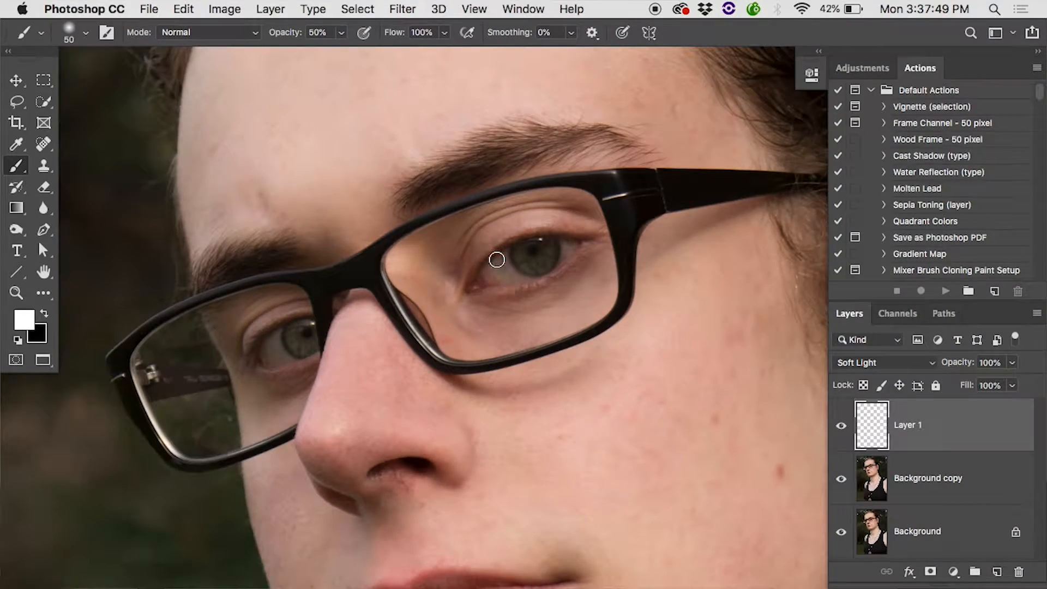
Brighten the eye behind the glasses and darken both eyebrows with a larger brush on the Soft Light layer
drag(496, 259, 522, 262)
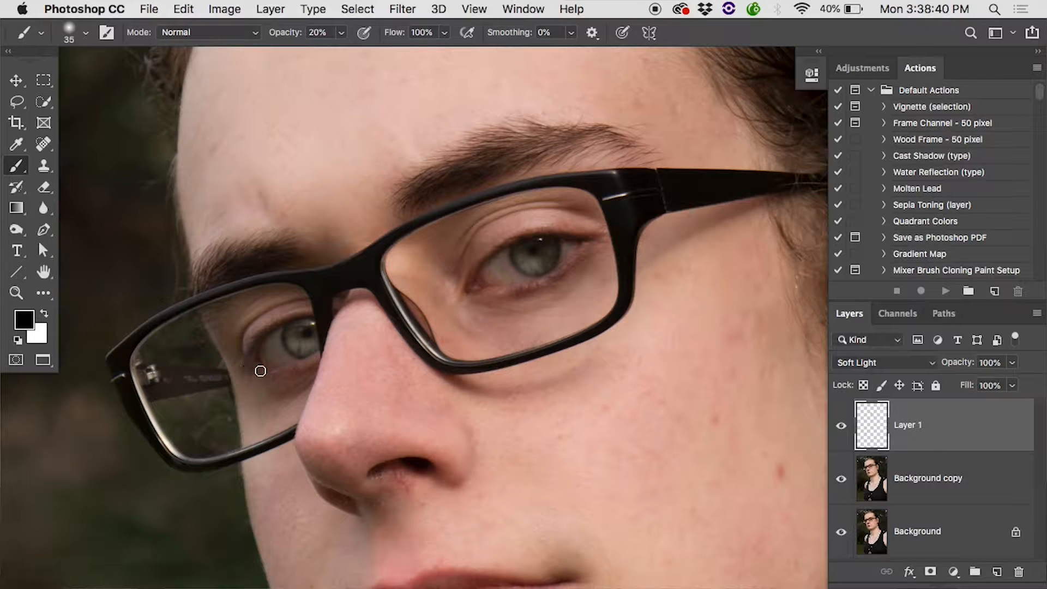
key(bracketright)
key(bracketright)
key(bracketright)
key(bracketright)
key(bracketright)
key(bracketright)
key(bracketright)
key(bracketright)
mouse_move(408, 208)
mouse_down()
mouse_move(423, 191)
mouse_move(559, 153)
mouse_up()
mouse_move(312, 248)
mouse_down()
mouse_move(233, 251)
mouse_move(203, 272)
mouse_up()
key(bracketleft)
key(bracketleft)
key(bracketleft)
key(bracketleft)
key(bracketleft)
Toggle the visibility of Layer 1 to compare the painted eyes and eyebrows with the original
click(841, 425)
click(841, 425)
click(841, 425)
click(841, 425)
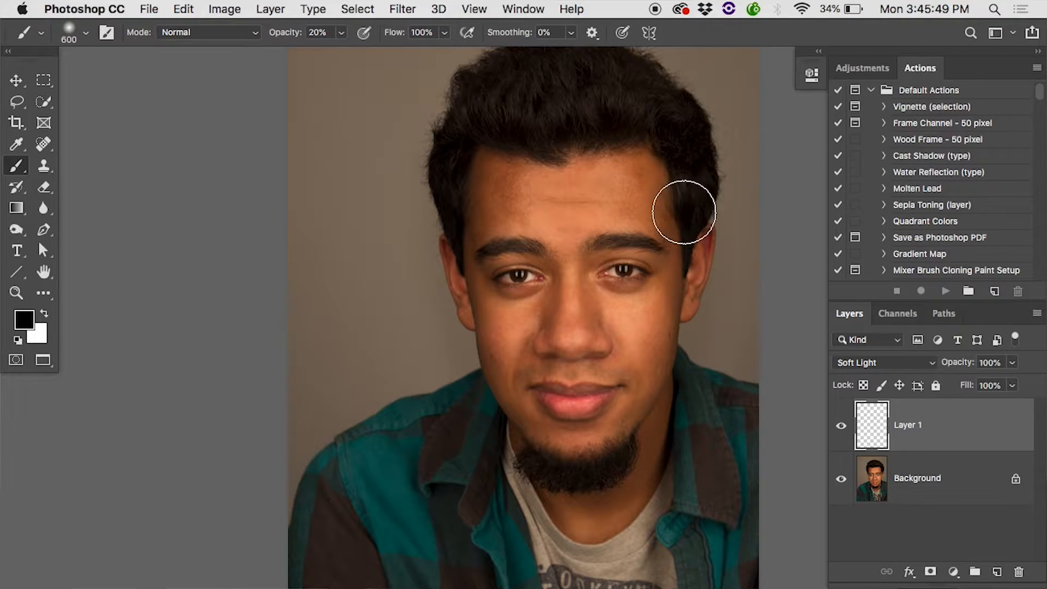
Toggle the Soft Light layer on the bearded man's portrait to compare its dodging and burning with the original
click(848, 430)
click(848, 430)
click(847, 431)
click(848, 430)
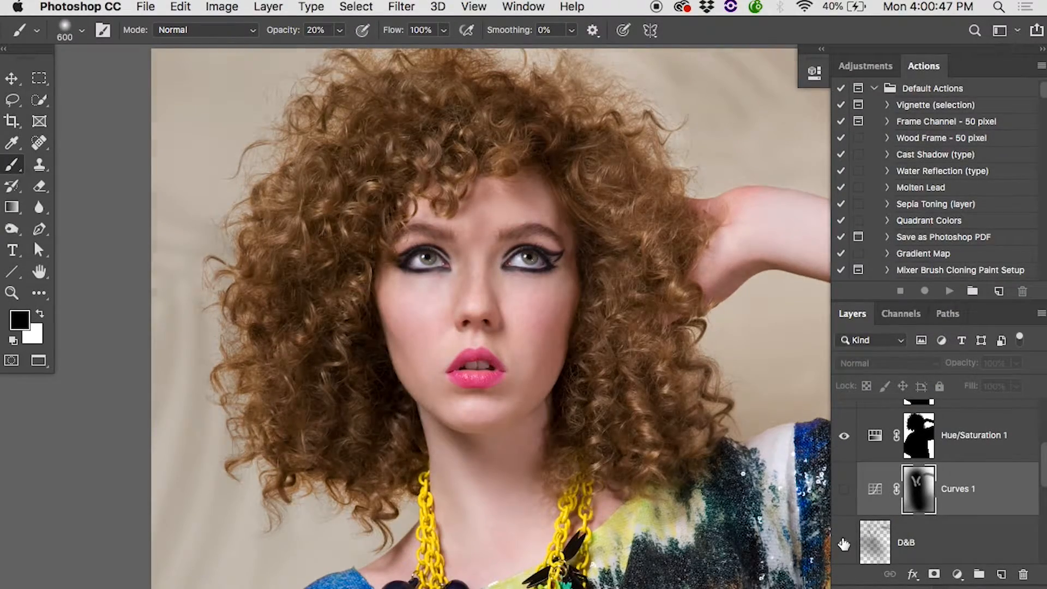
Toggle the D&B and Curves 1 layers to examine their effect on the curly-haired woman's portrait
click(843, 542)
click(844, 491)
mouse_move(846, 490)
mouse_down()
mouse_move(846, 541)
mouse_move(843, 498)
mouse_up()
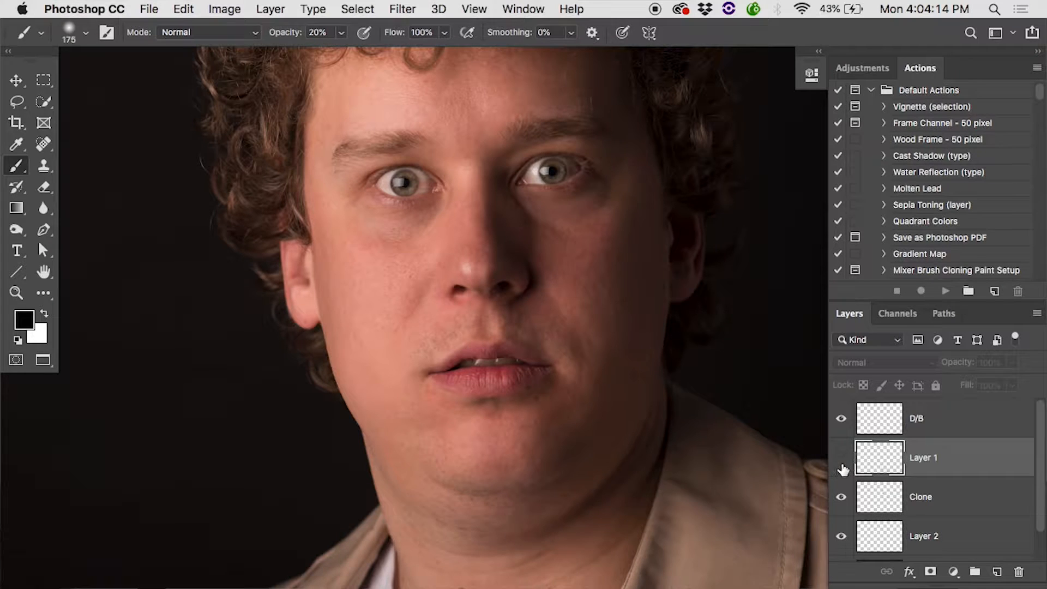
Toggle the visibility of Layer 1, between D/B and Clone, to examine its effect on the man's face
click(843, 468)
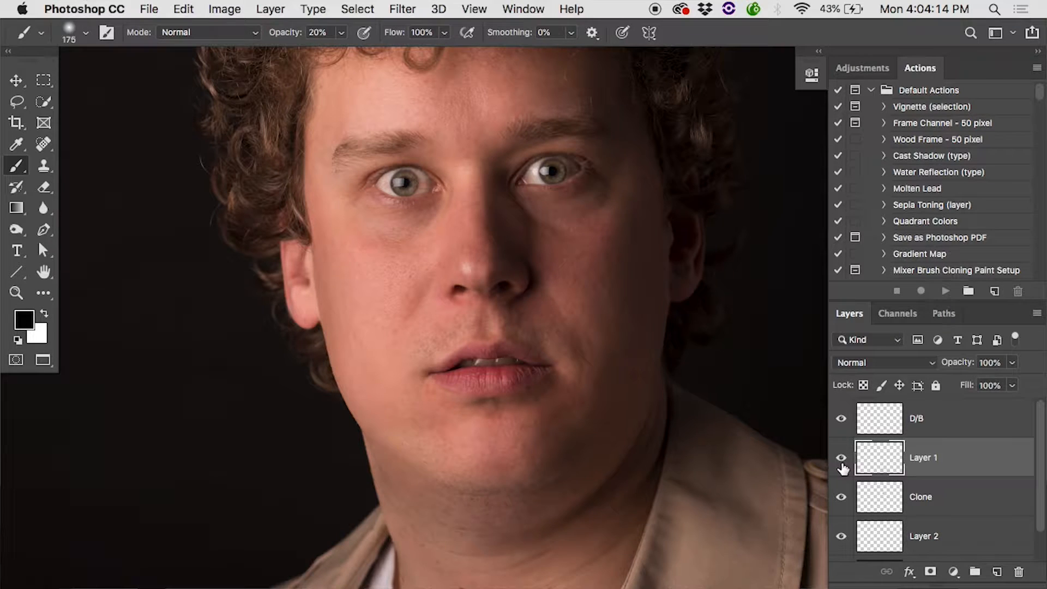
click(842, 468)
click(843, 467)
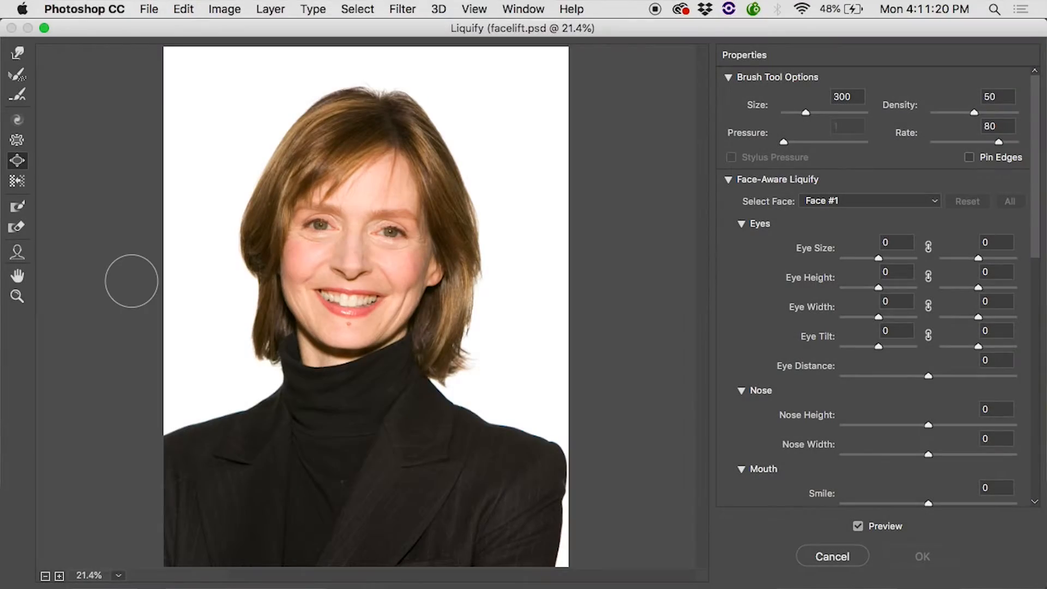
In Liquify, push the jawline inward with a 500-size Forward Warp brush and enlarge the eyes with a 300-size Bloat brush
click(17, 53)
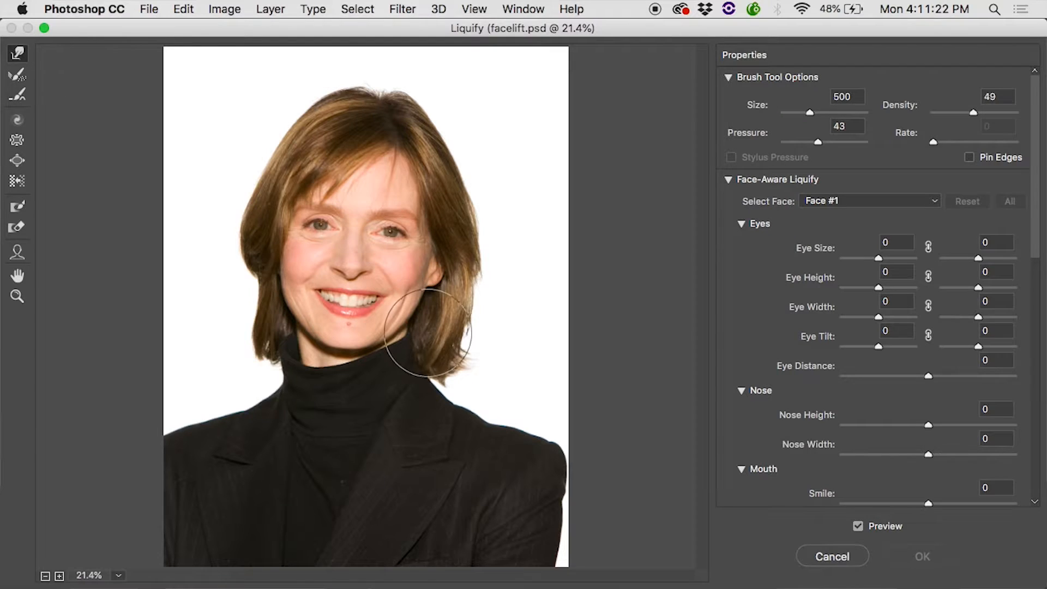
drag(409, 313, 400, 311)
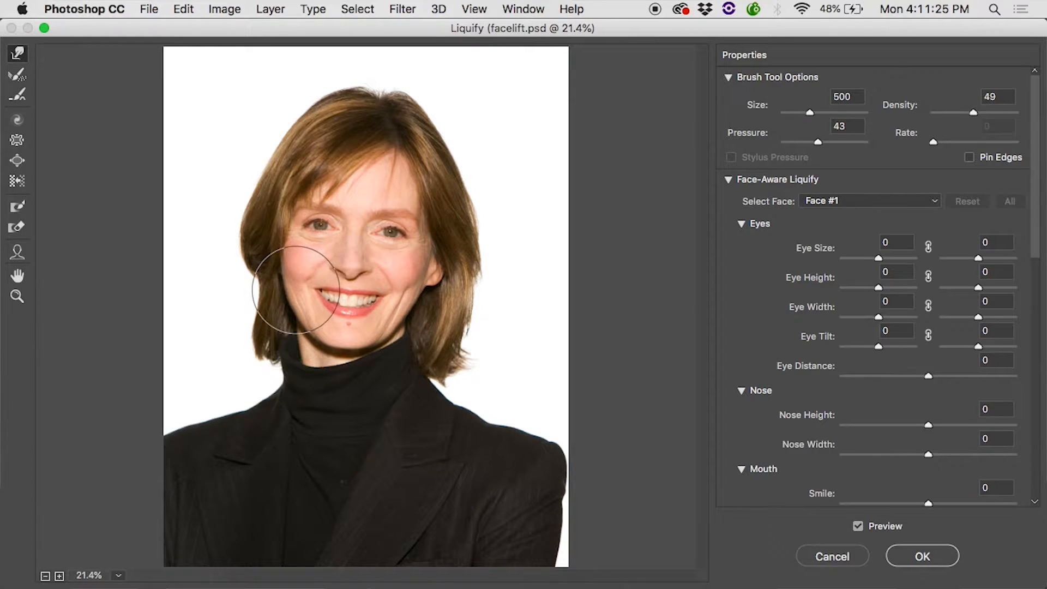
click(16, 160)
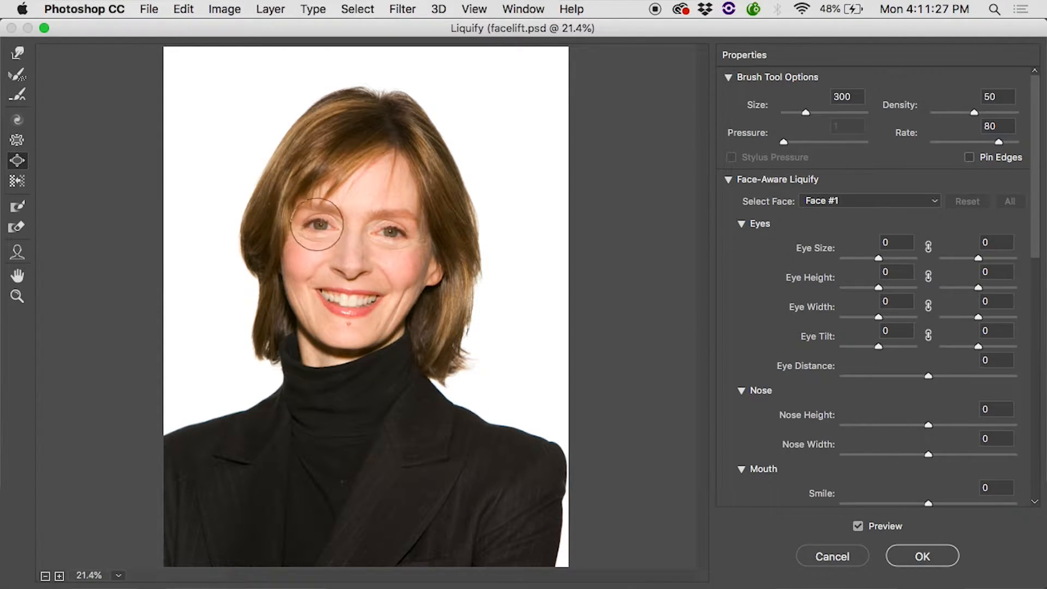
click(391, 231)
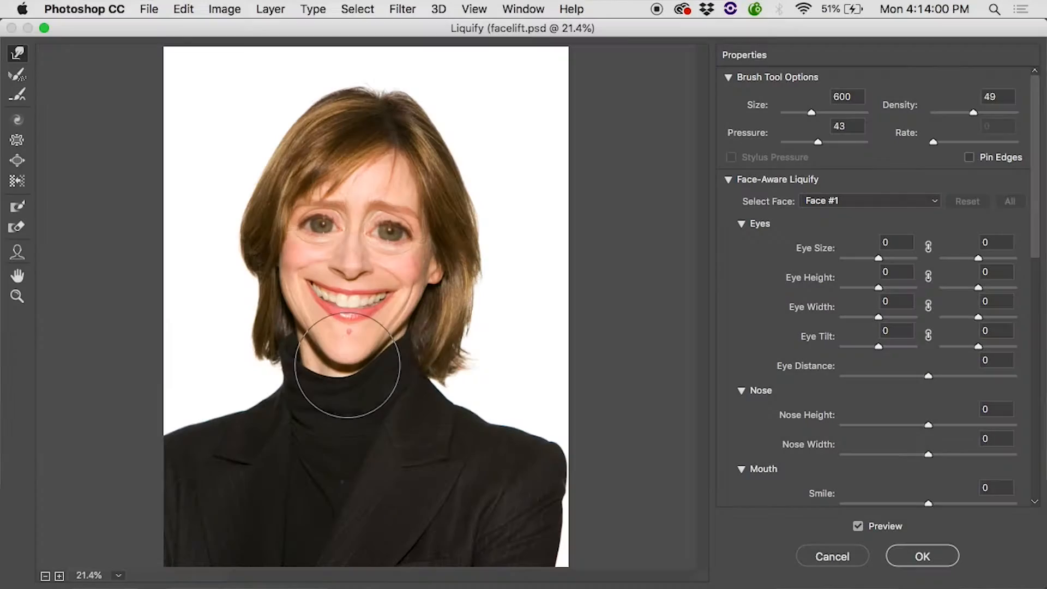
drag(418, 297, 428, 279)
drag(296, 272, 271, 259)
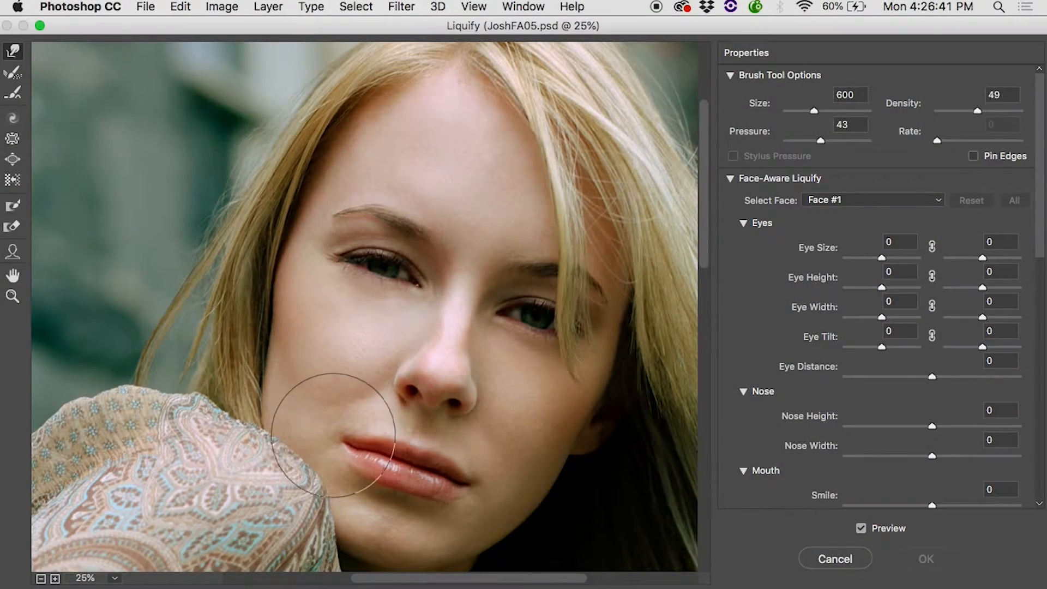
key(alt)
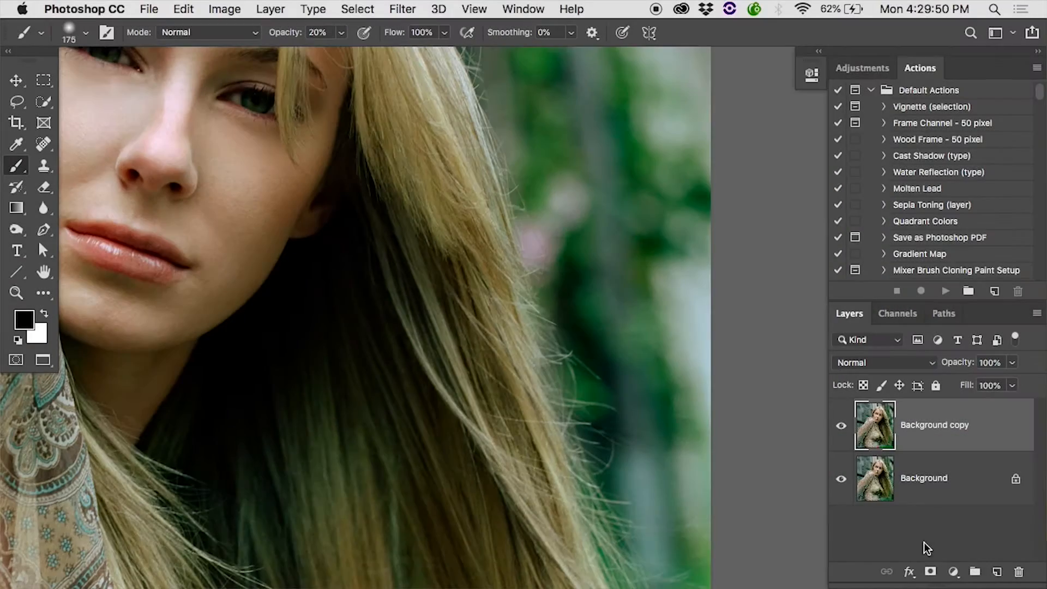
Toggle the visibility of Background copy to compare the cleaned-up blonde hair edge with the original
click(841, 431)
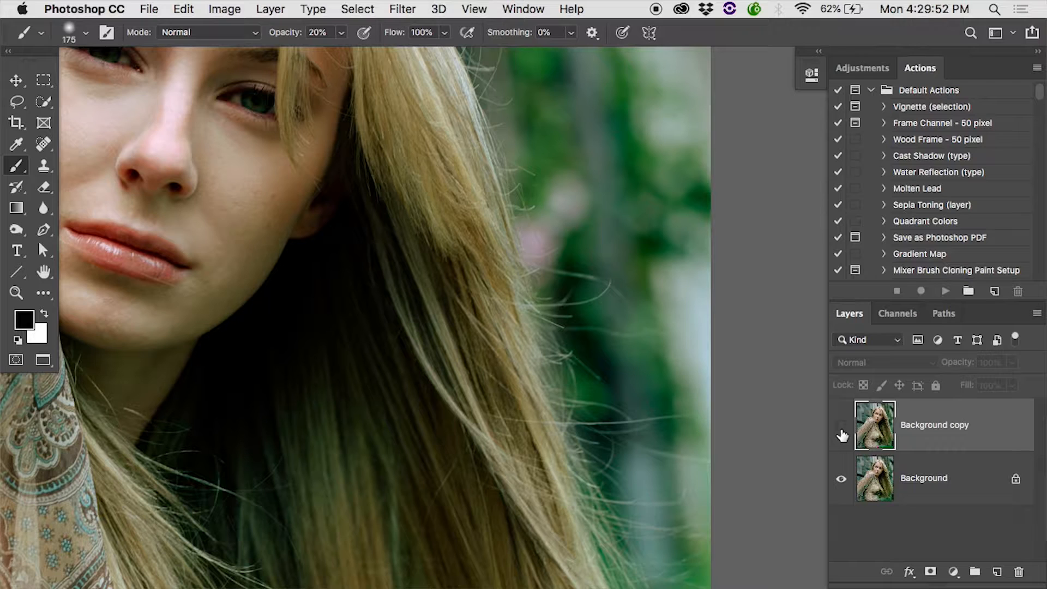
click(842, 435)
click(842, 434)
click(843, 434)
click(842, 434)
click(842, 434)
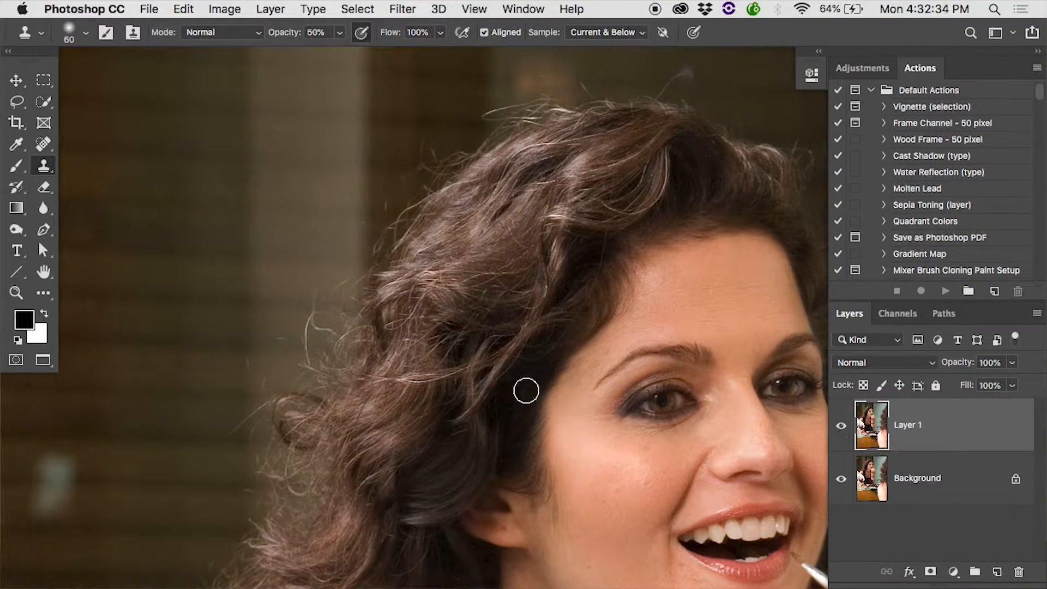
Clone out the long stray hair extending from the curl into the background, using a Clone Stamp brush of size 8
super+click(328, 390)
scroll(328, 388, left, 9)
scroll(328, 388, down, 3)
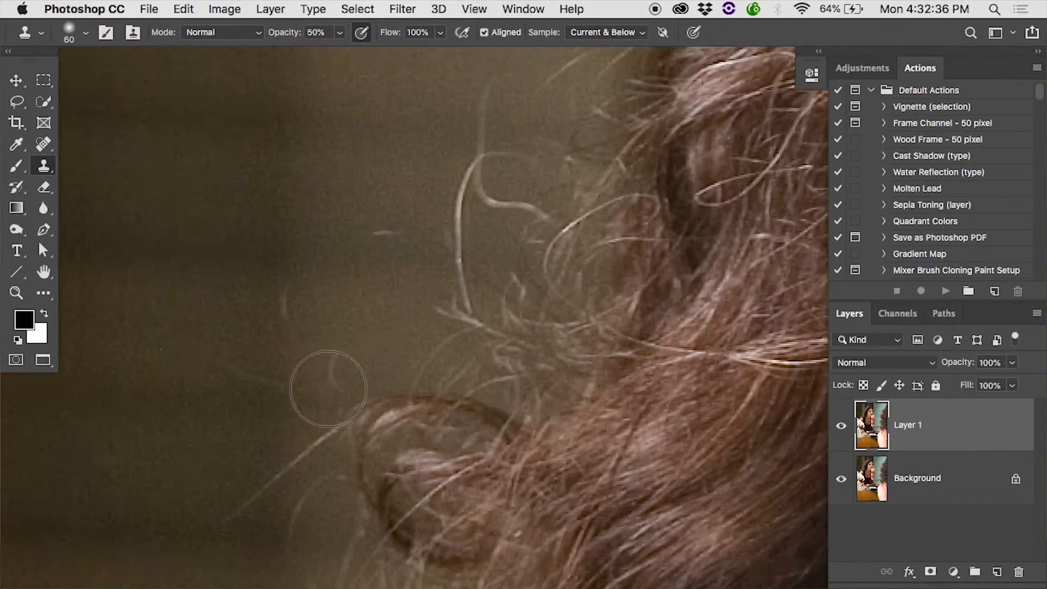
key(bracketleft)
key(bracketleft)
key(bracketleft)
key(bracketleft)
key(bracketleft)
key(bracketleft)
key(bracketleft)
key(bracketleft)
key(bracketleft)
key(bracketleft)
key(bracketleft)
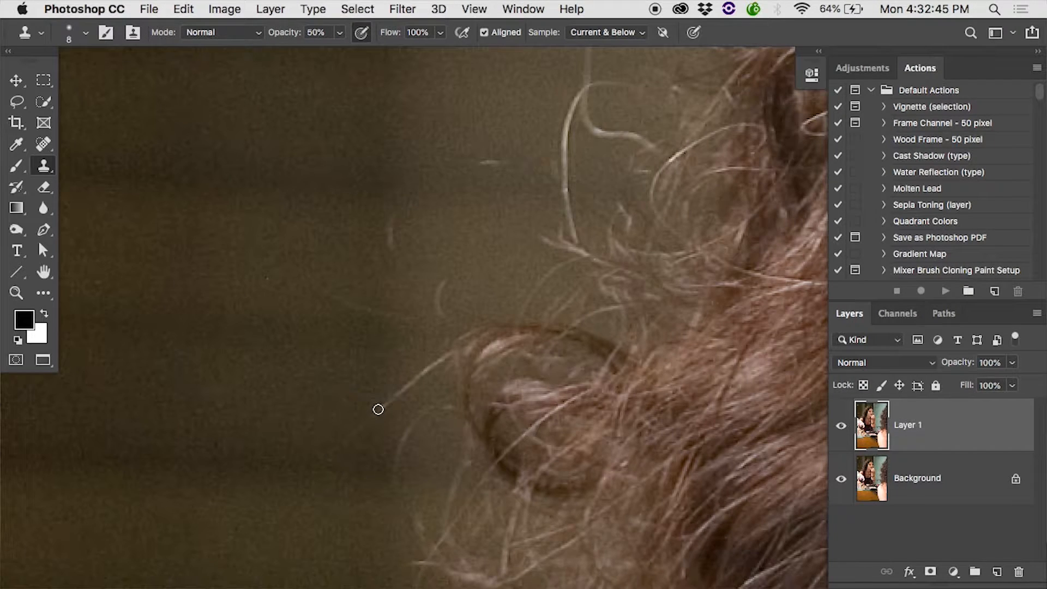
drag(390, 400, 414, 371)
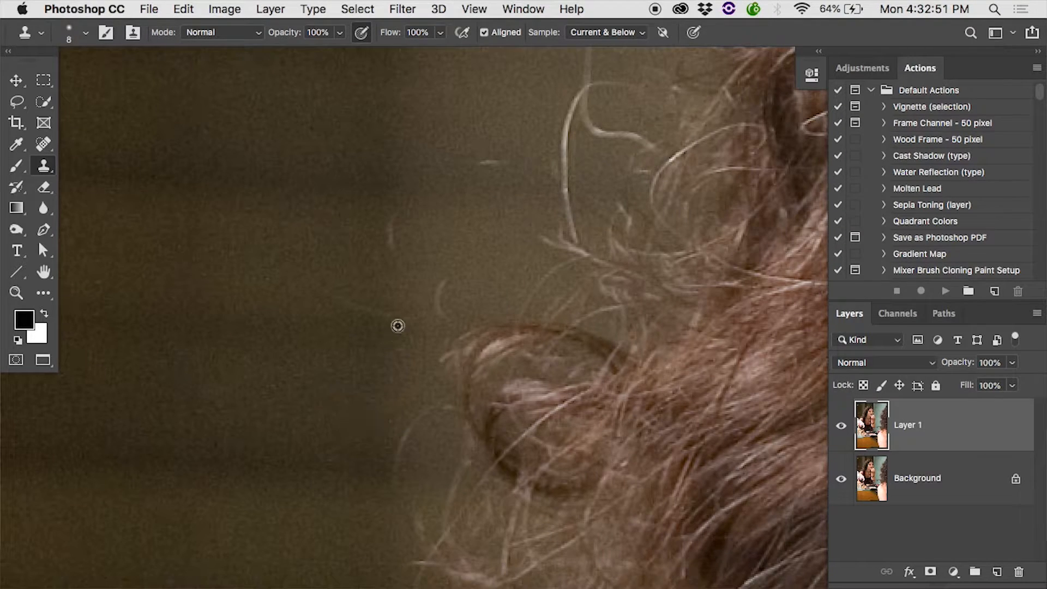
Clone out the two small loose hairs in the background above the curl at 100% opacity
mouse_move(443, 294)
mouse_down()
mouse_move(437, 282)
mouse_move(446, 322)
mouse_up()
drag(481, 163, 501, 160)
scroll(501, 159, right, 15)
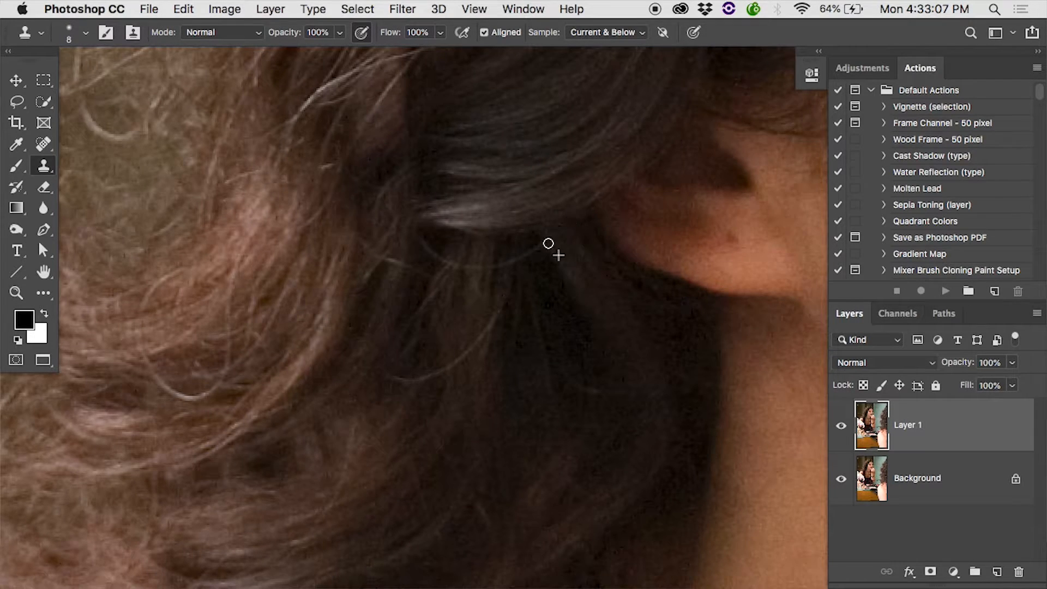
Clone out the thin stray hairs crossing the dark hair area beside the ear with the size 8 Clone Stamp brush
alt+click(489, 280)
alt+click(436, 271)
drag(445, 261, 421, 240)
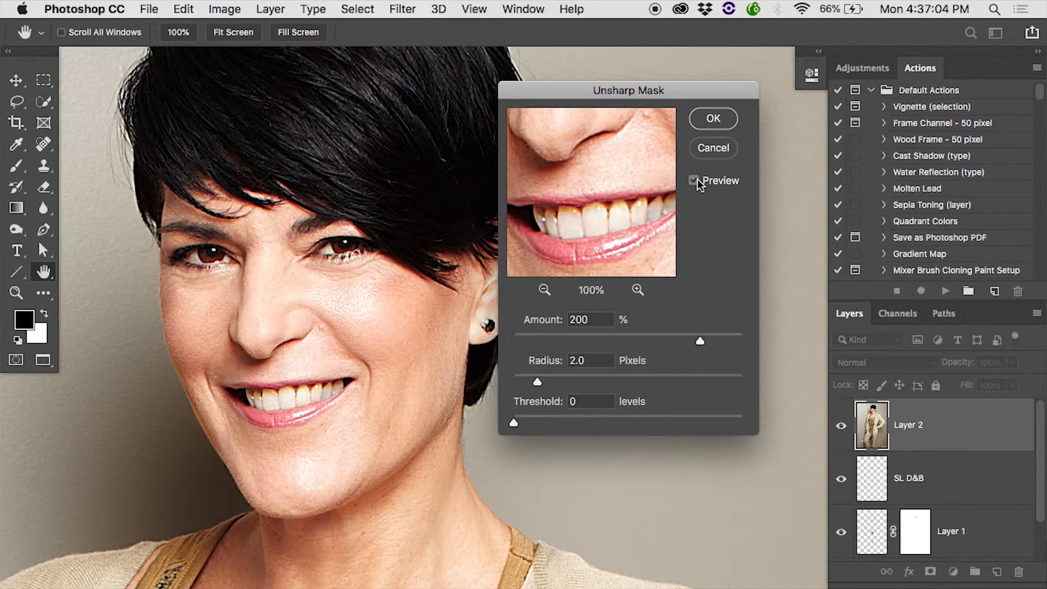
Toggle the Unsharp Mask preview to compare the smiling woman's portrait with and without sharpening
click(695, 181)
click(694, 180)
click(694, 181)
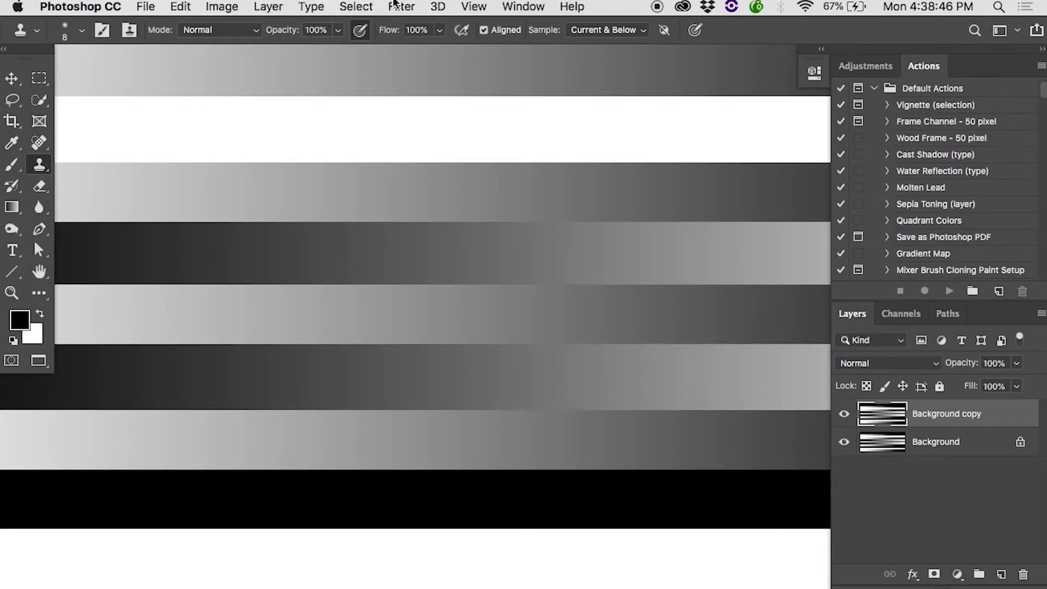
Start an Unsharp Mask on the Background copy gradient bars with the preview enabled and set its amount to 265%
click(397, 4)
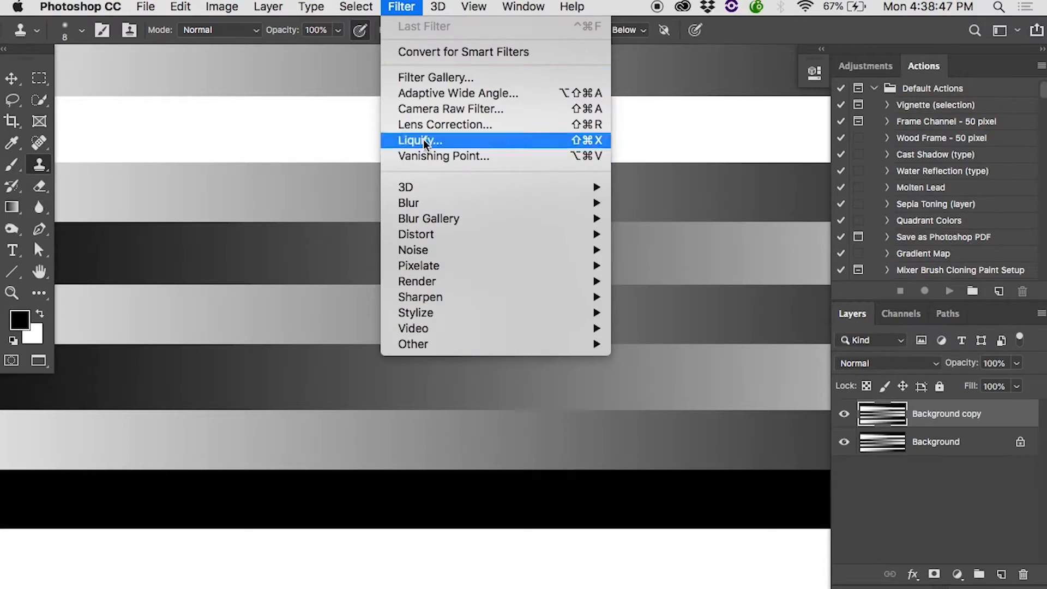
mouse_move(489, 294)
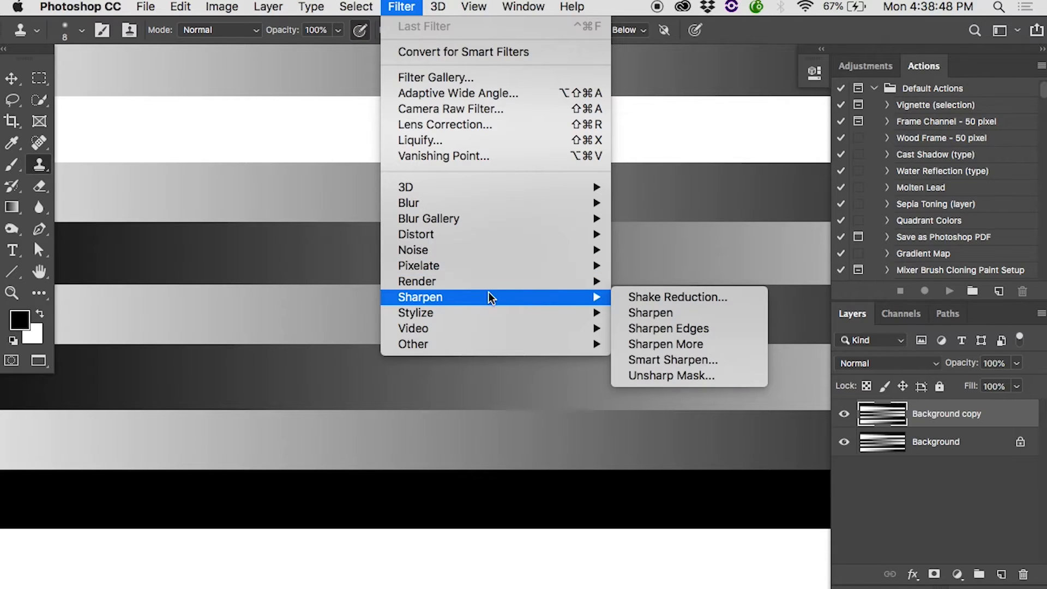
click(633, 375)
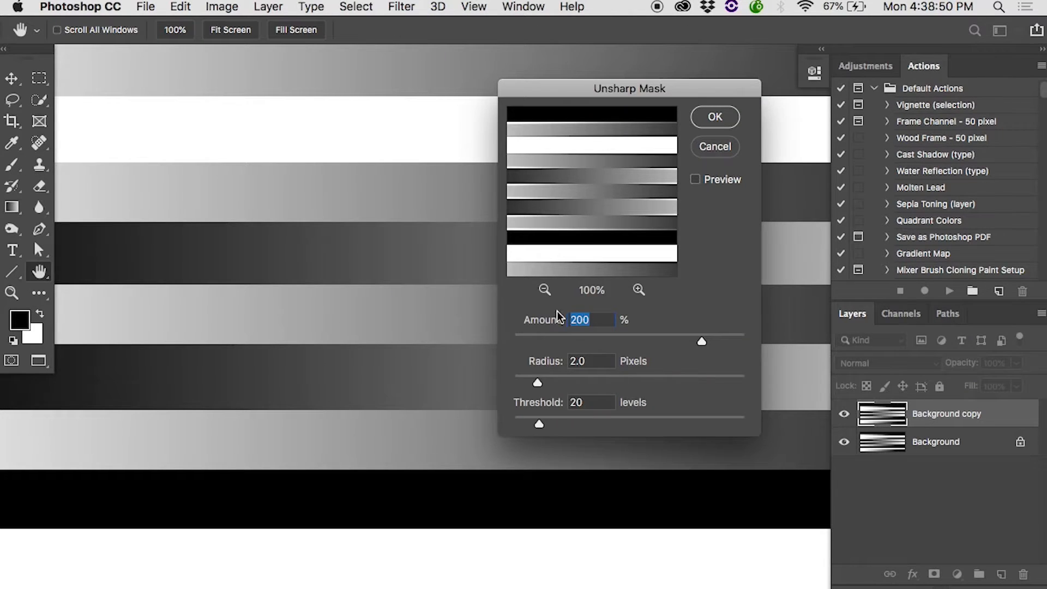
click(694, 181)
click(610, 333)
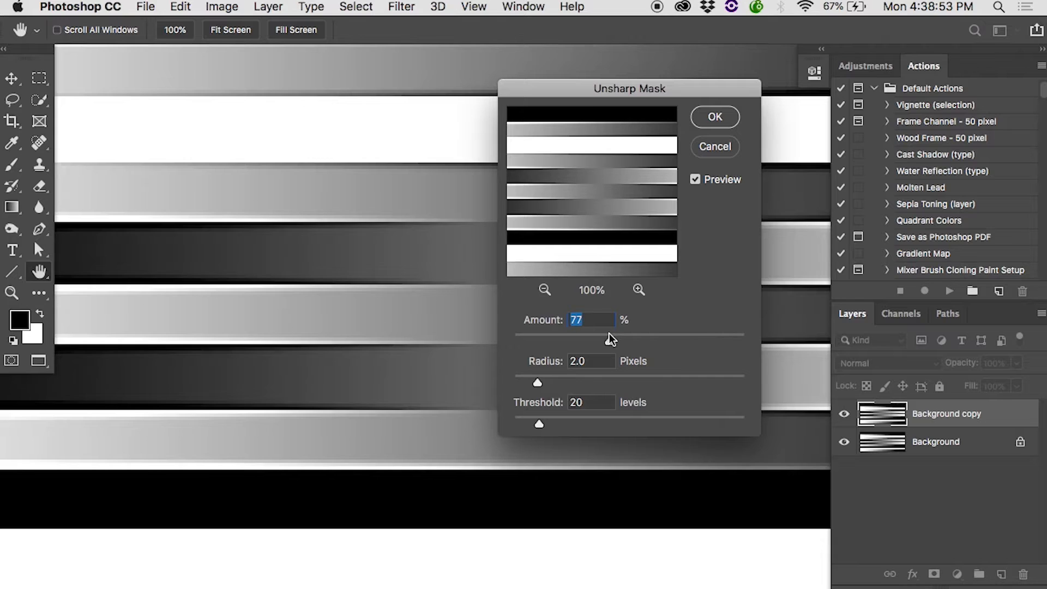
click(716, 334)
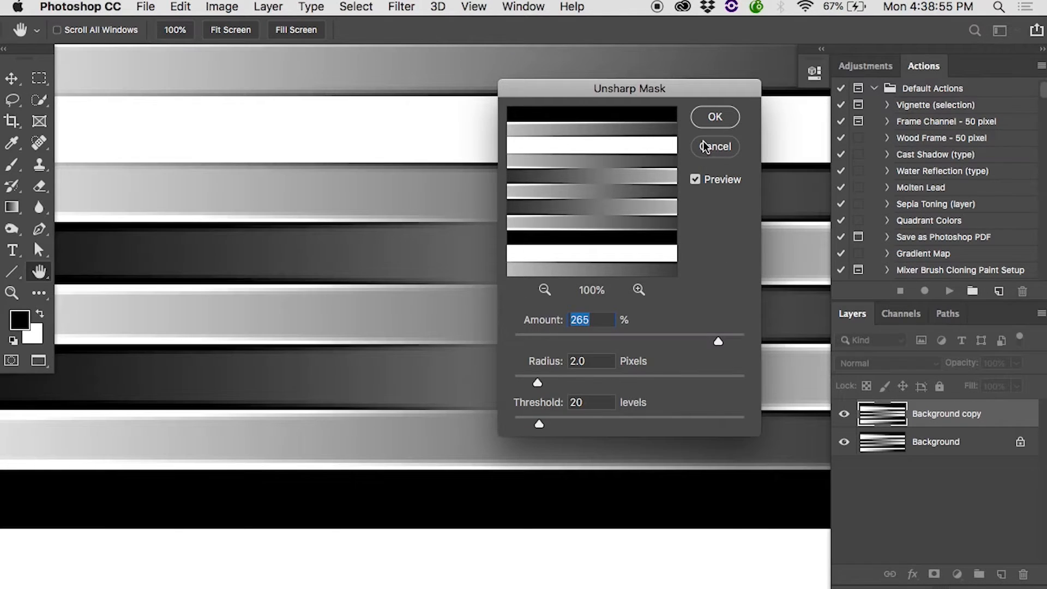
Reduce the Unsharp Mask radius to 1.0 pixels and compare the bar edges with the preview off and on
drag(532, 375, 524, 378)
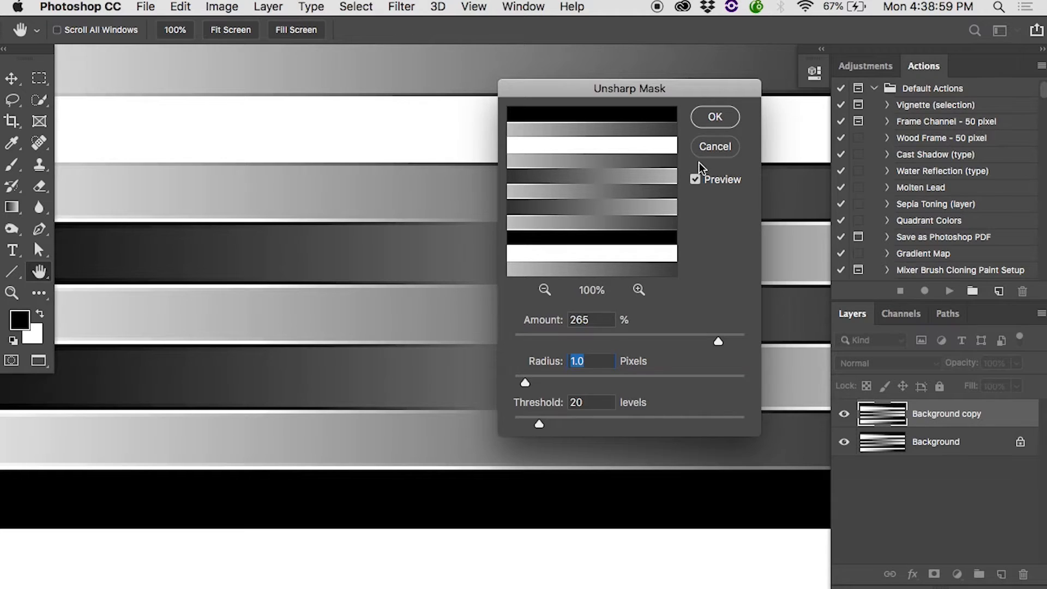
click(696, 180)
click(696, 180)
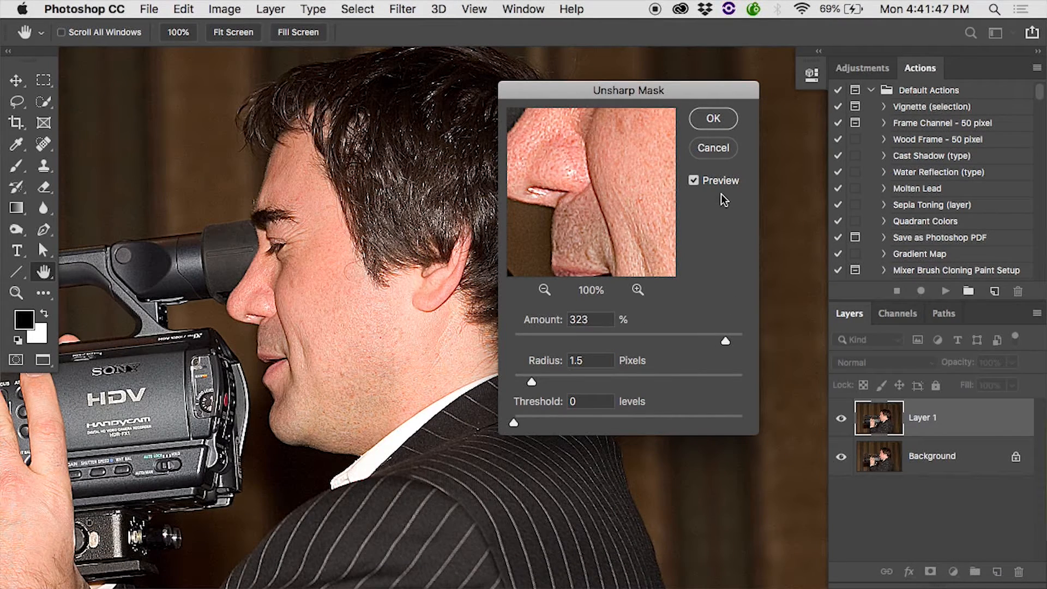
Toggle the Unsharp Mask preview to compare the cameraman's skin and hair with and without sharpening
click(693, 180)
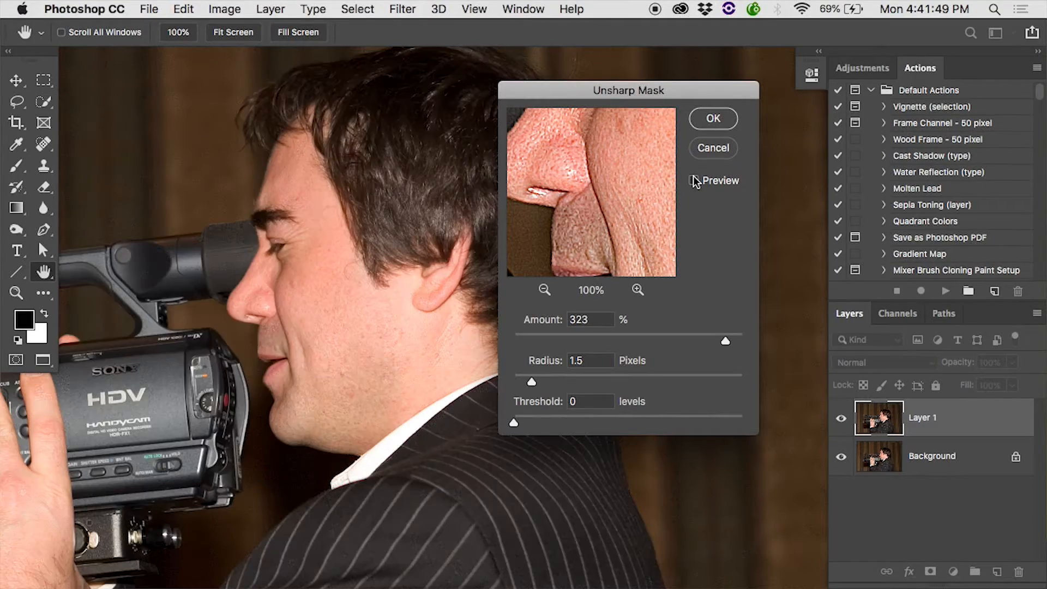
click(694, 180)
click(693, 181)
click(694, 181)
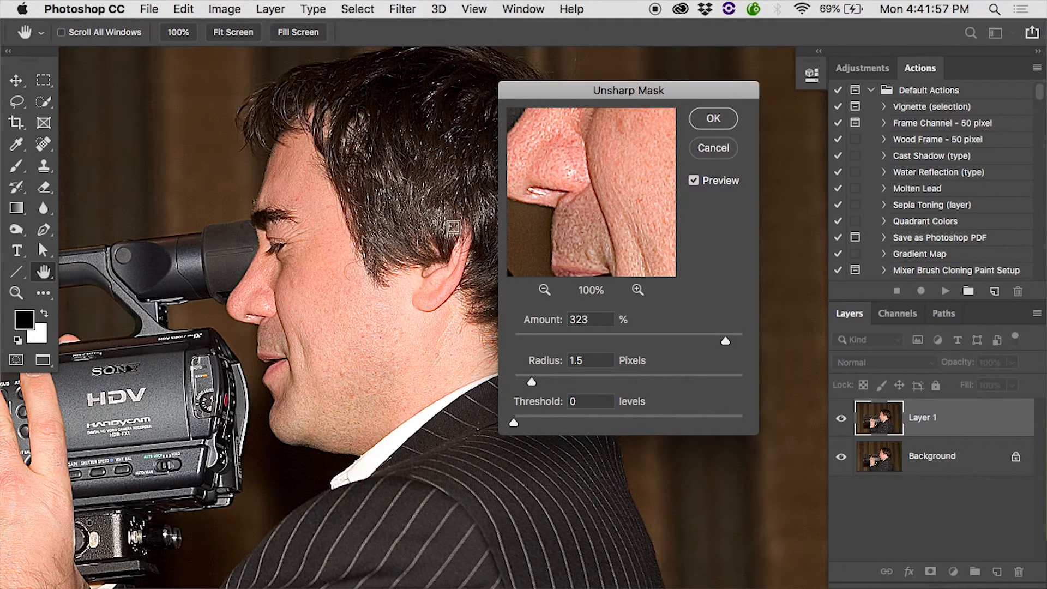
Set the Unsharp Mask threshold to 22 levels for the cameraman photo and compare it with the preview off and on
scroll(327, 305, up, 2)
scroll(327, 305, left, 2)
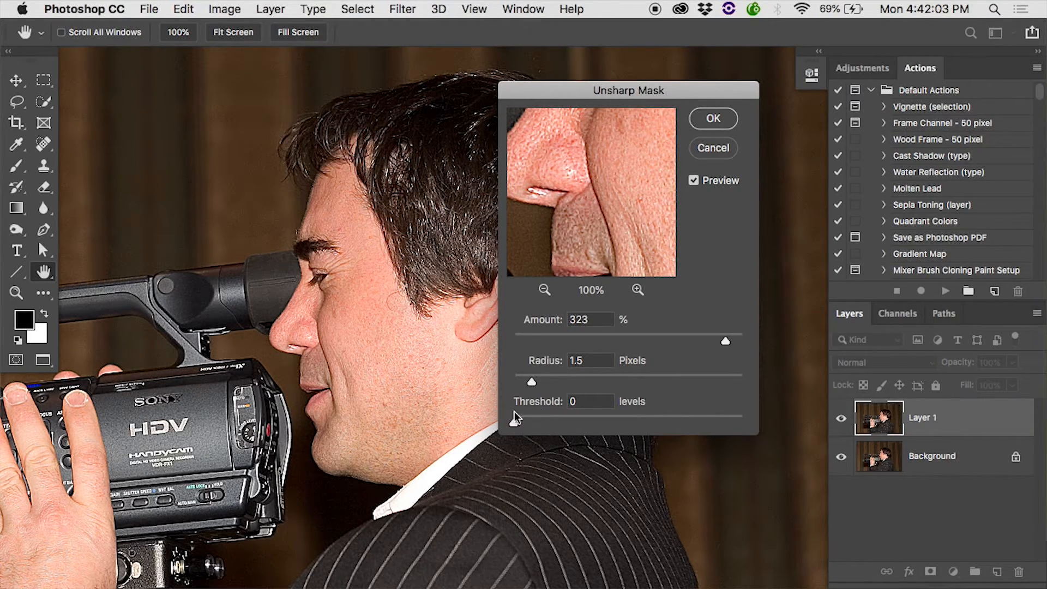
mouse_move(515, 421)
mouse_down()
mouse_move(548, 419)
mouse_move(508, 420)
mouse_up()
click(693, 180)
click(693, 180)
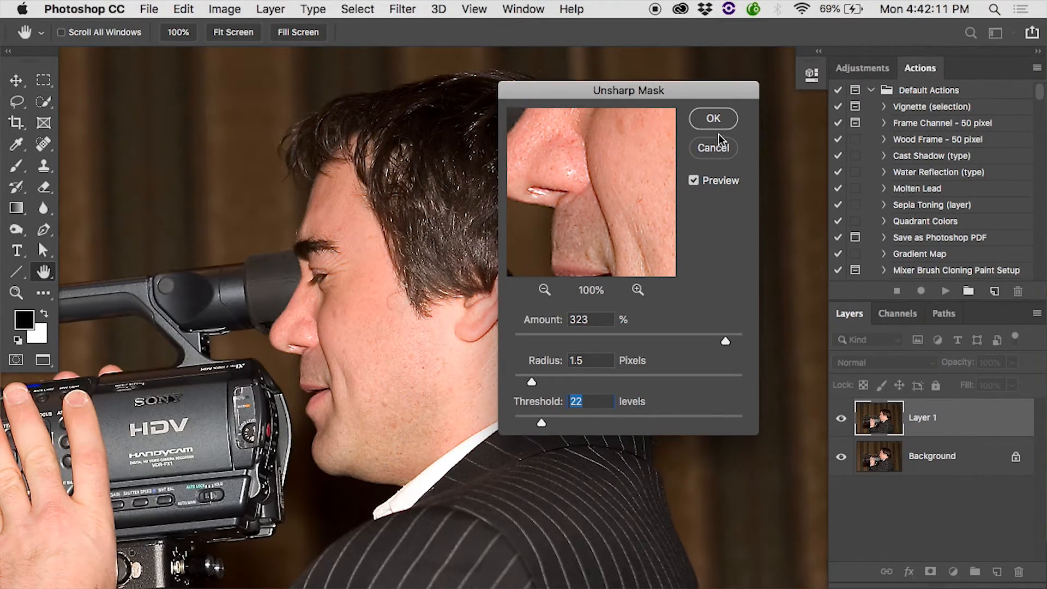